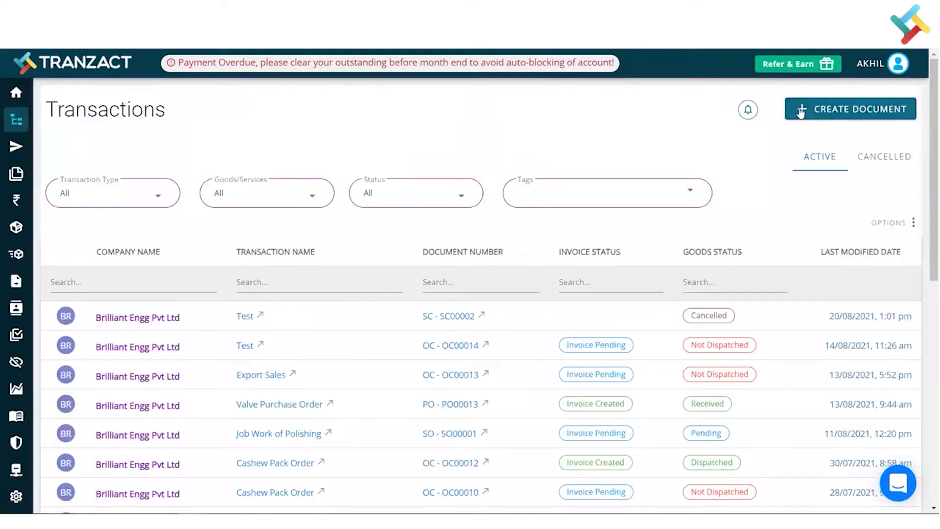
- Create a new purchase order with Brilliant Engg Pvt Ltd as the supplier company
{"action": "left_click", "coordinate": [843, 121]}
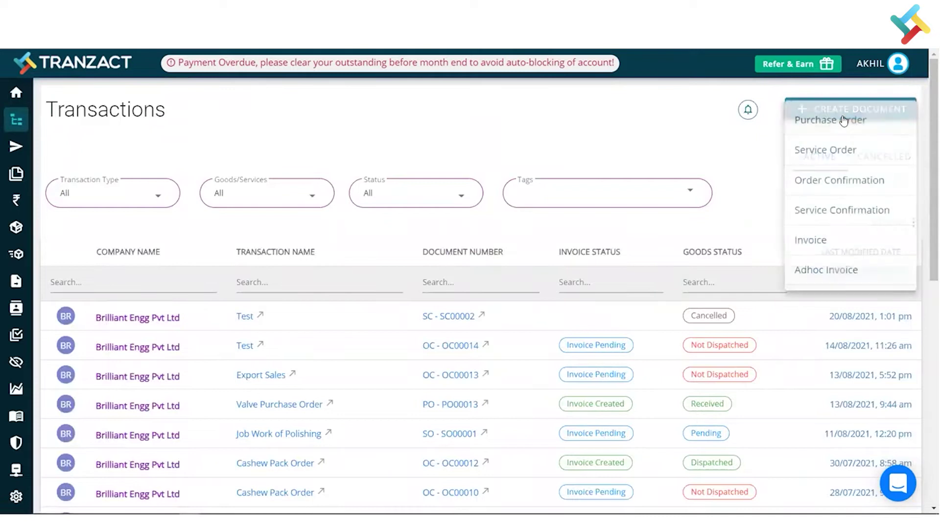
{"action": "left_click", "coordinate": [837, 123]}
{"action": "left_click", "coordinate": [433, 279]}
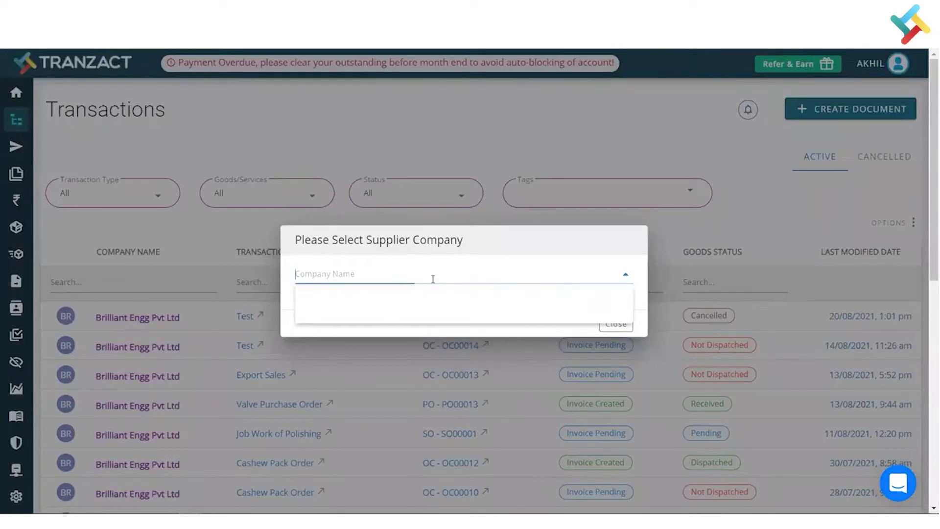
{"action": "left_click", "coordinate": [347, 404]}
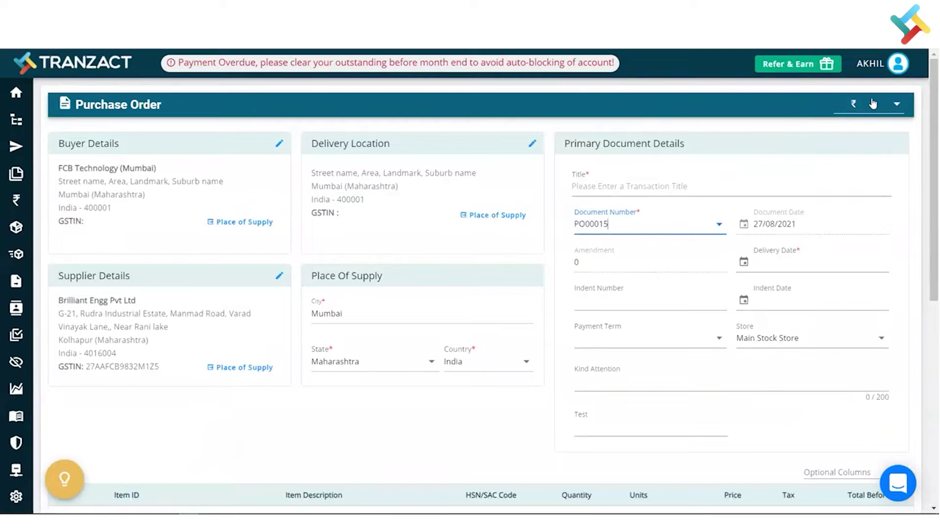
- Set the purchase order's currency to US$
{"action": "left_click", "coordinate": [873, 104]}
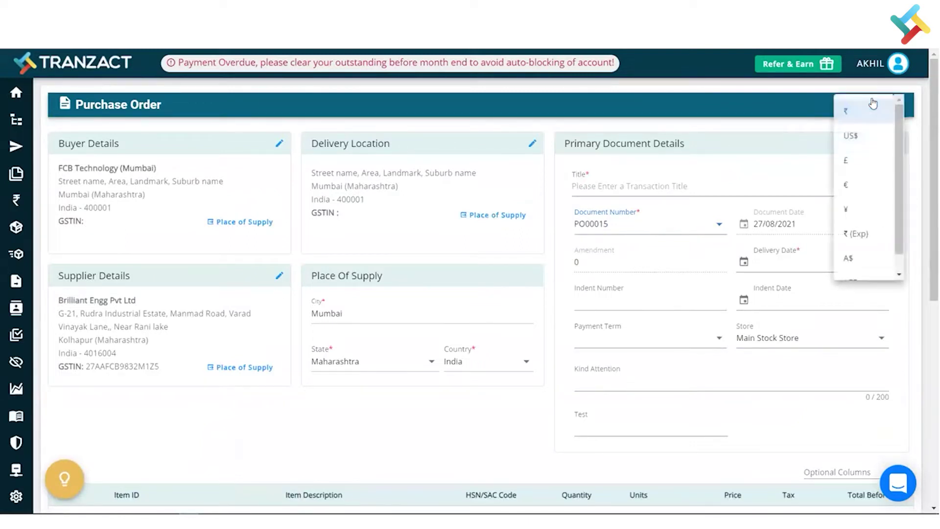
{"action": "scroll", "coordinate": [863, 220], "scroll_direction": "down", "scroll_amount": 1}
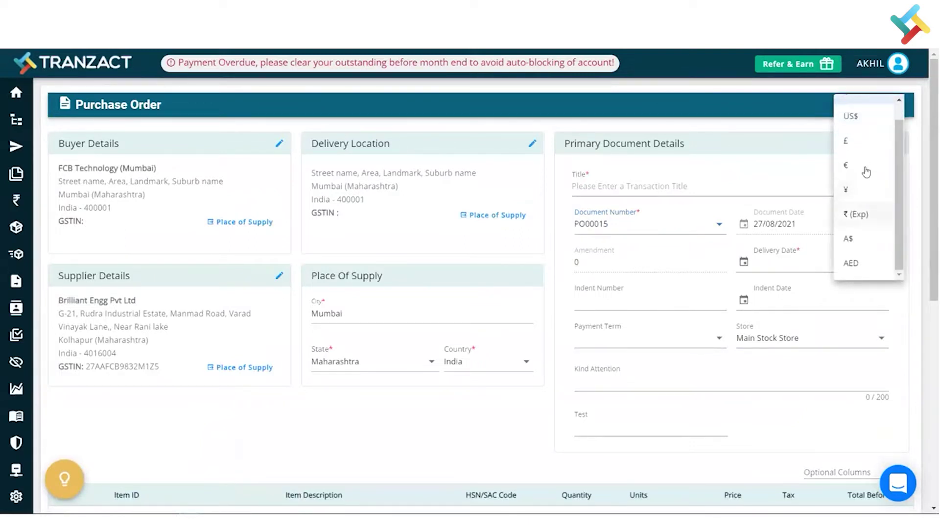
{"action": "scroll", "coordinate": [865, 162], "scroll_direction": "up", "scroll_amount": 1}
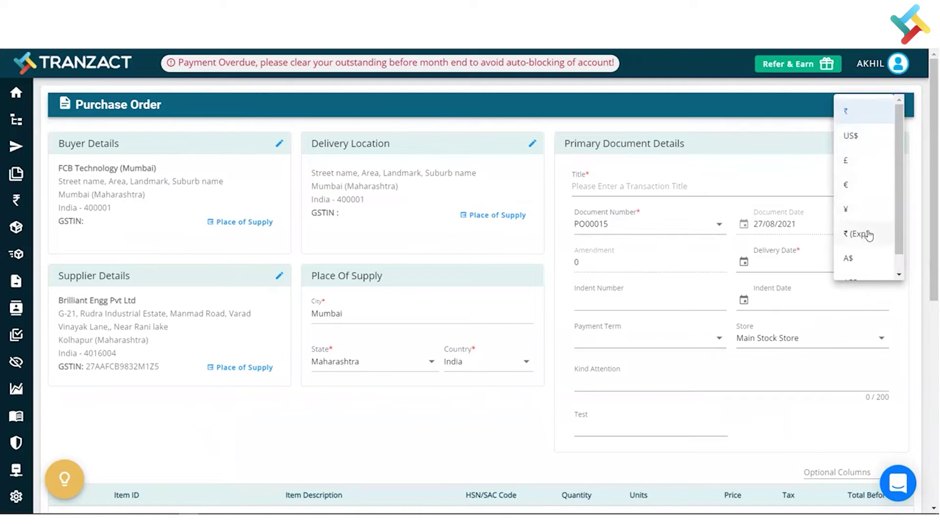
{"action": "scroll", "coordinate": [868, 235], "scroll_direction": "down", "scroll_amount": 1}
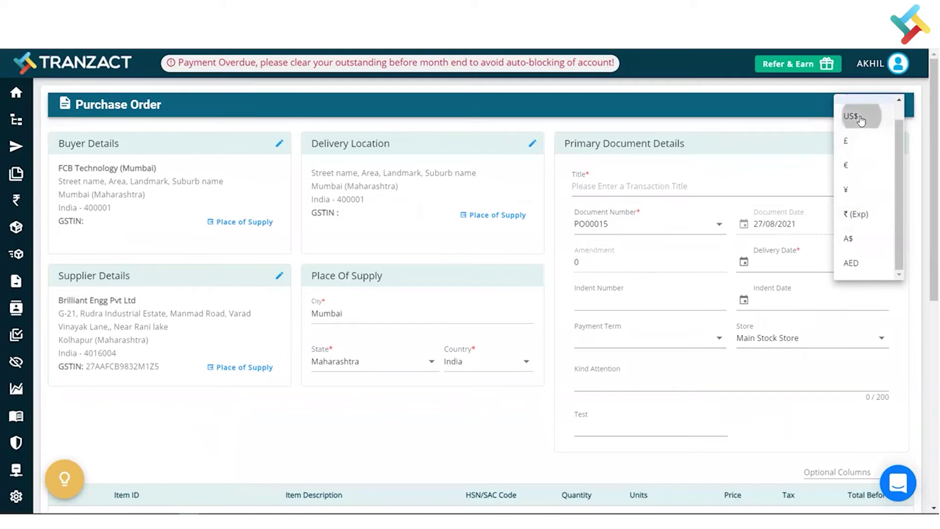
{"action": "left_click", "coordinate": [860, 118]}
- Title the purchase order "Purchase of Valve" and set its delivery date to 31/08/2021
{"action": "left_click", "coordinate": [680, 181]}
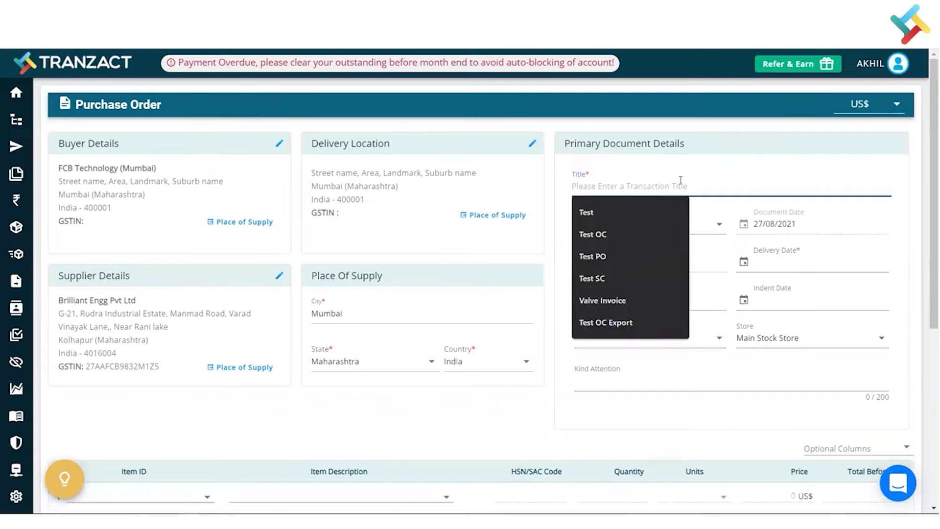
{"action": "type", "text": "Purchase "}
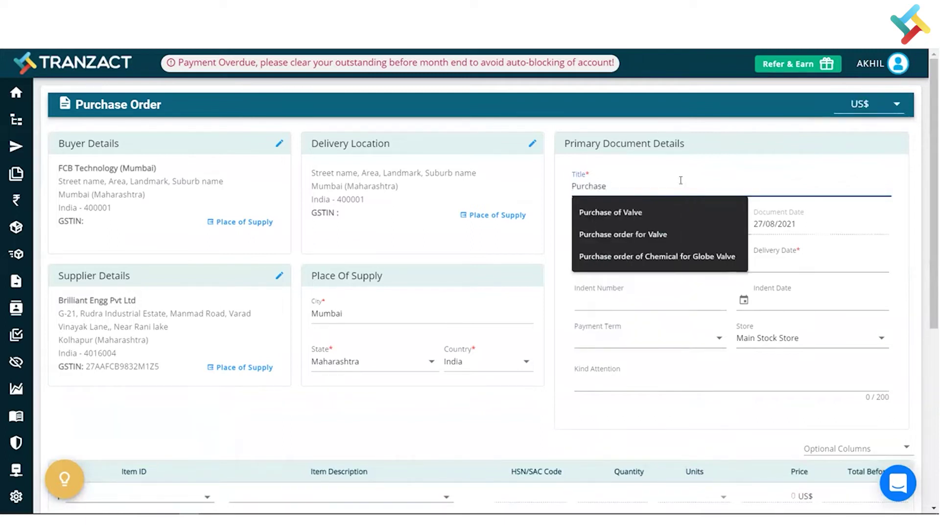
{"action": "type", "text": "of V"}
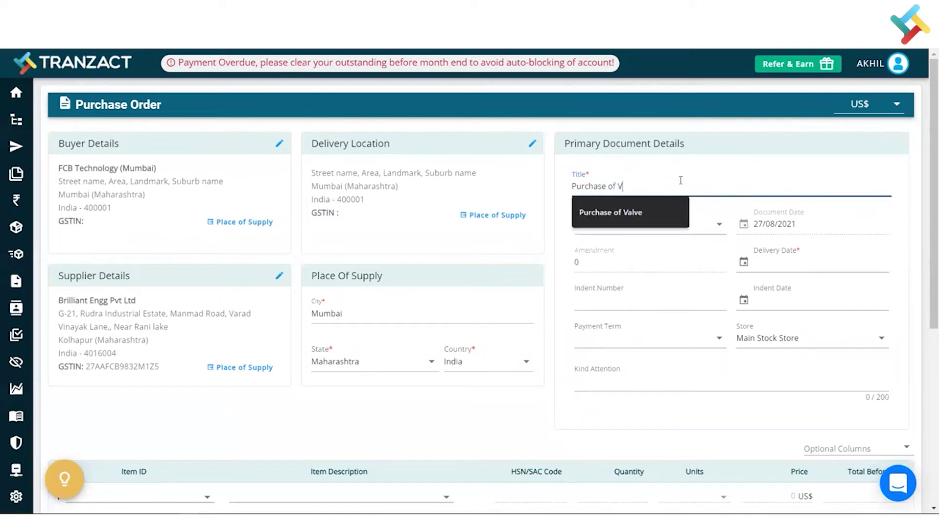
{"action": "type", "text": "alve"}
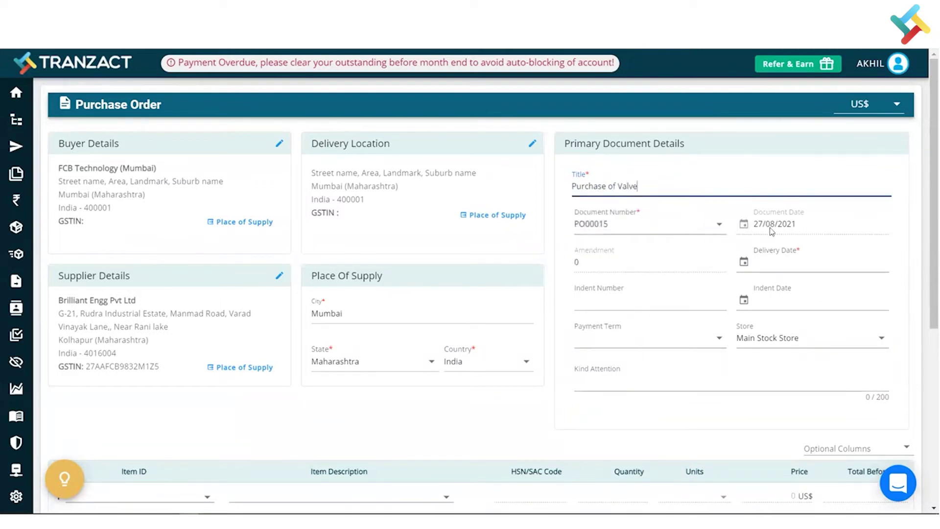
{"action": "left_click", "coordinate": [774, 261]}
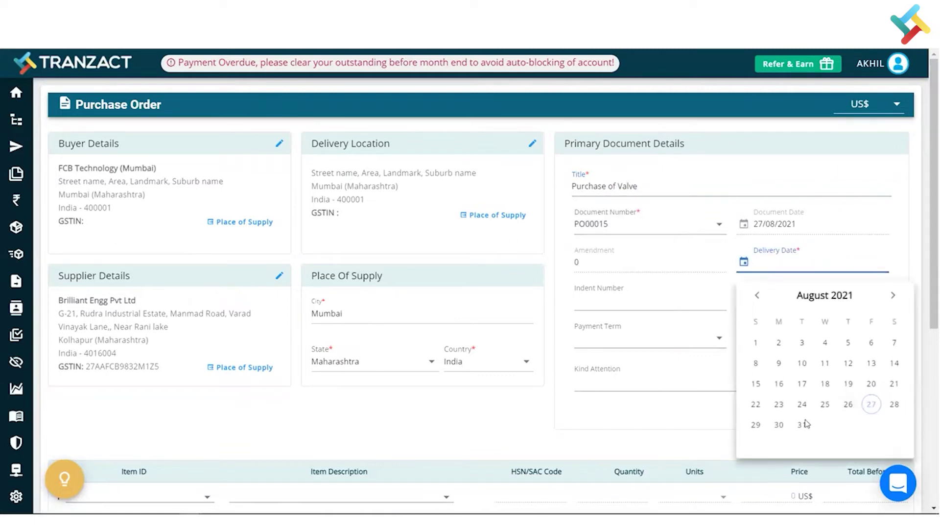
{"action": "left_click", "coordinate": [805, 424]}
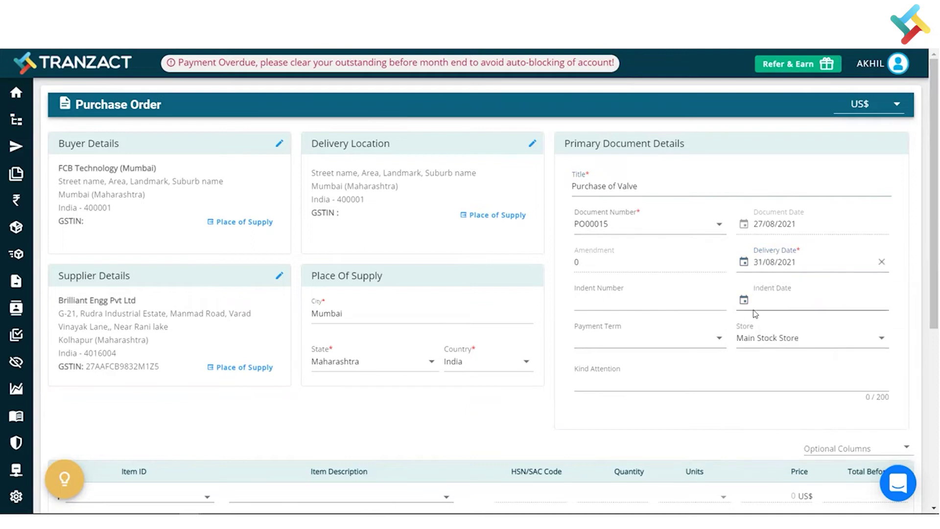
- Choose Needle Valve as the first line item and set its quantity to 10
{"action": "scroll", "coordinate": [755, 314], "scroll_direction": "down", "scroll_amount": 2}
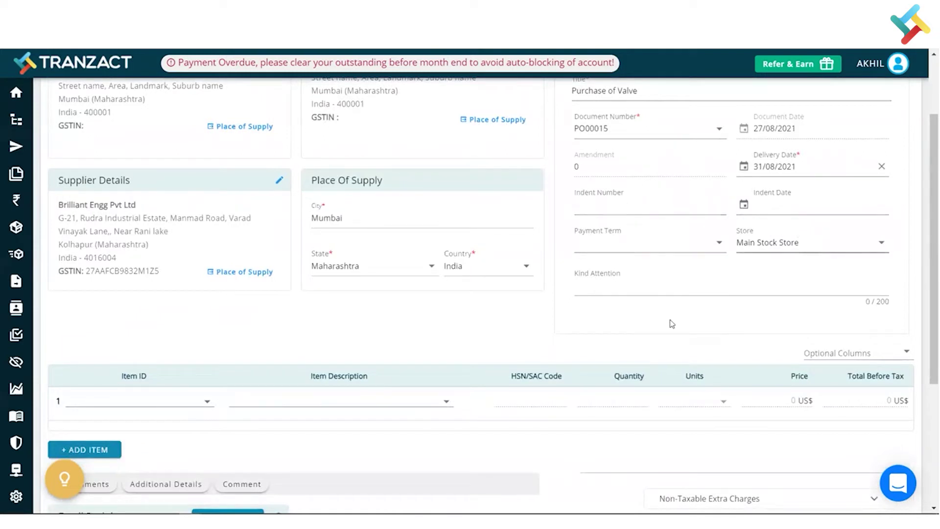
{"action": "left_click", "coordinate": [146, 398]}
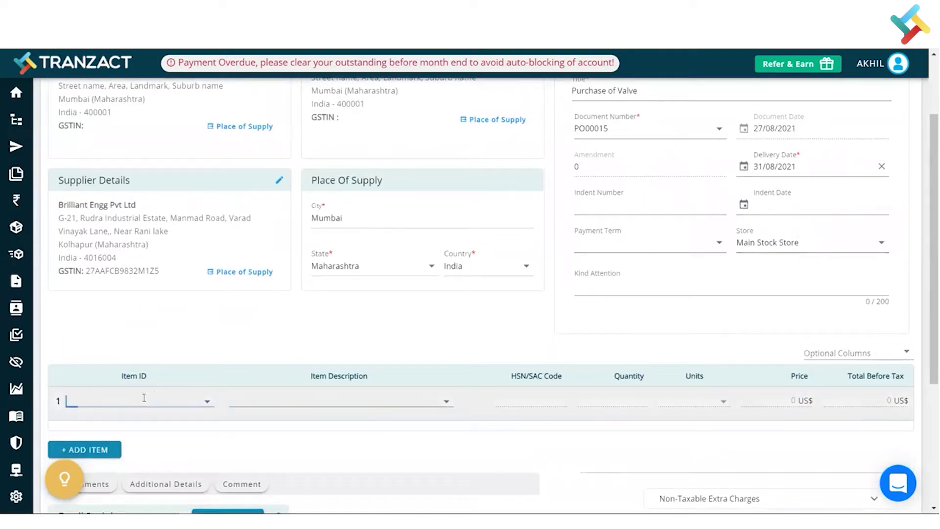
{"action": "left_click", "coordinate": [282, 397]}
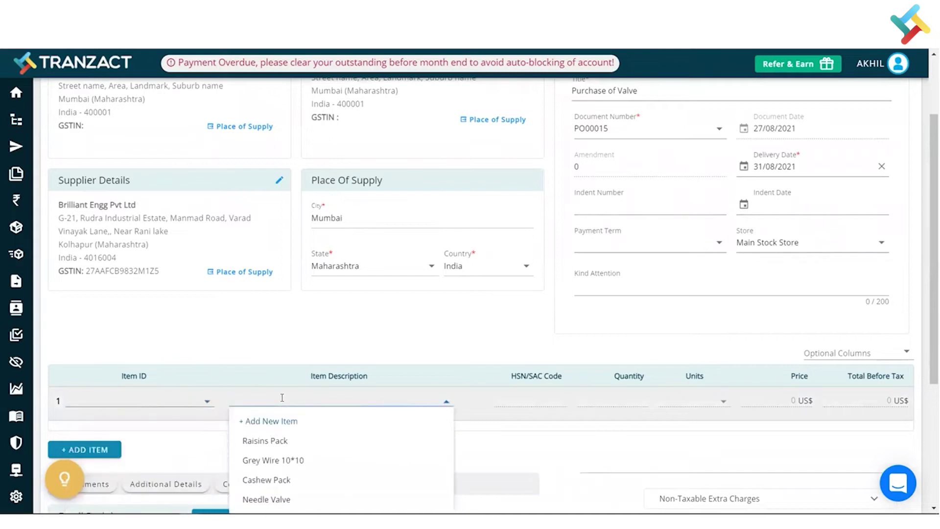
{"action": "left_click", "coordinate": [284, 499]}
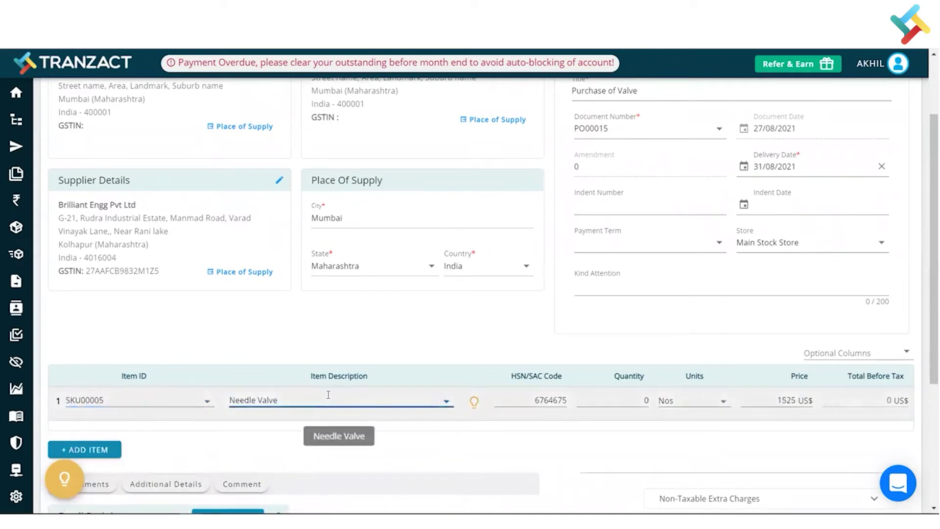
{"action": "left_click", "coordinate": [627, 399]}
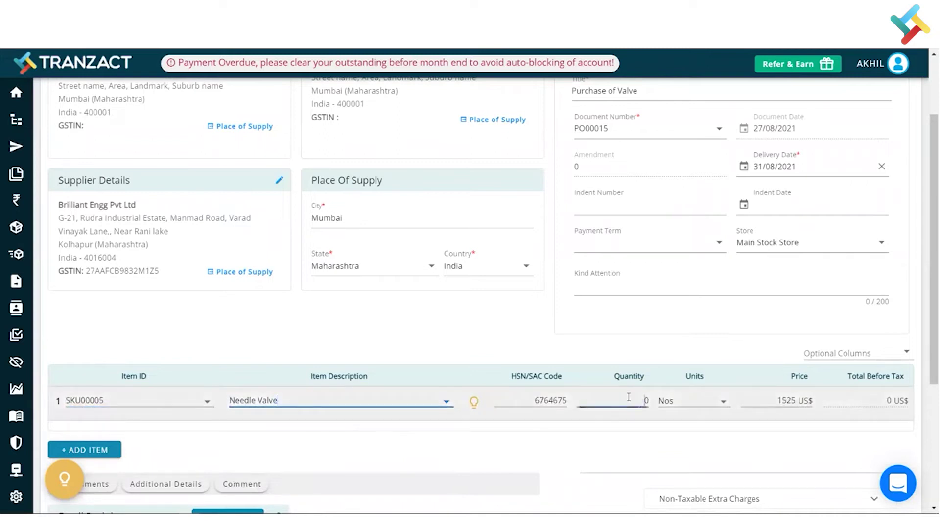
{"action": "type", "text": "10"}
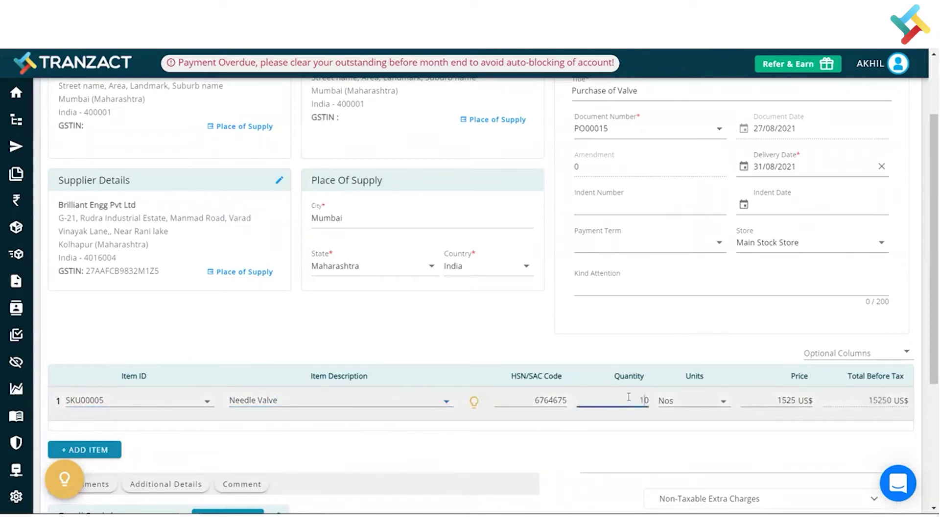
{"action": "left_click", "coordinate": [740, 448]}
- Set the Needle Valve's unit price to 50 US$
{"action": "left_click", "coordinate": [794, 400]}
{"action": "key", "text": "BackSpace"}
{"action": "key", "text": "BackSpace"}
{"action": "key", "text": "BackSpace"}
{"action": "key", "text": "BackSpace"}
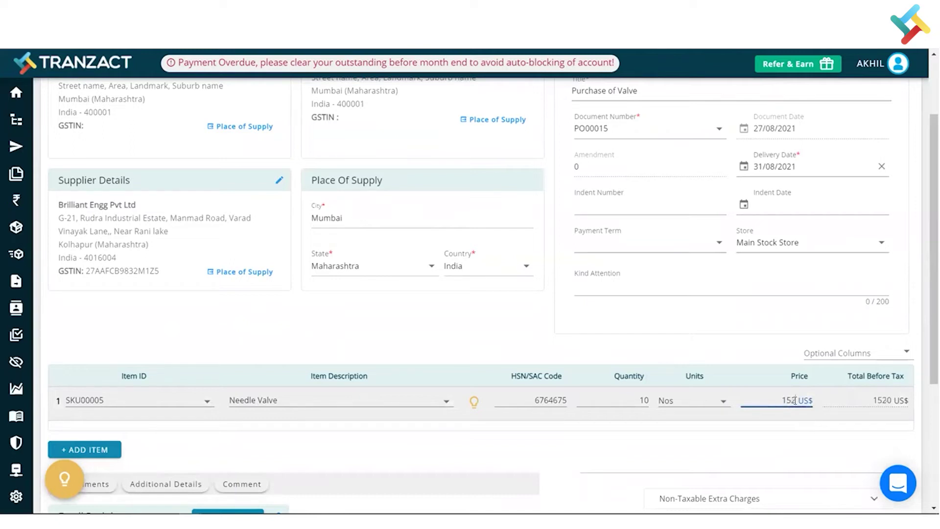
{"action": "type", "text": "50"}
{"action": "left_click", "coordinate": [819, 462]}
- Add a non-taxable extra charge described as "Freight Charge" with an amount of 120 in US$
{"action": "scroll", "coordinate": [820, 462], "scroll_direction": "down", "scroll_amount": 3}
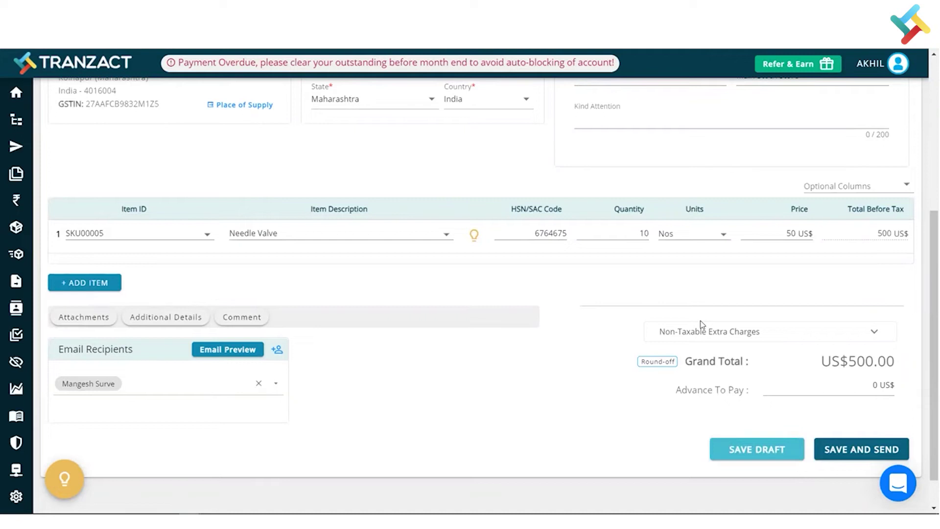
{"action": "left_click", "coordinate": [732, 337]}
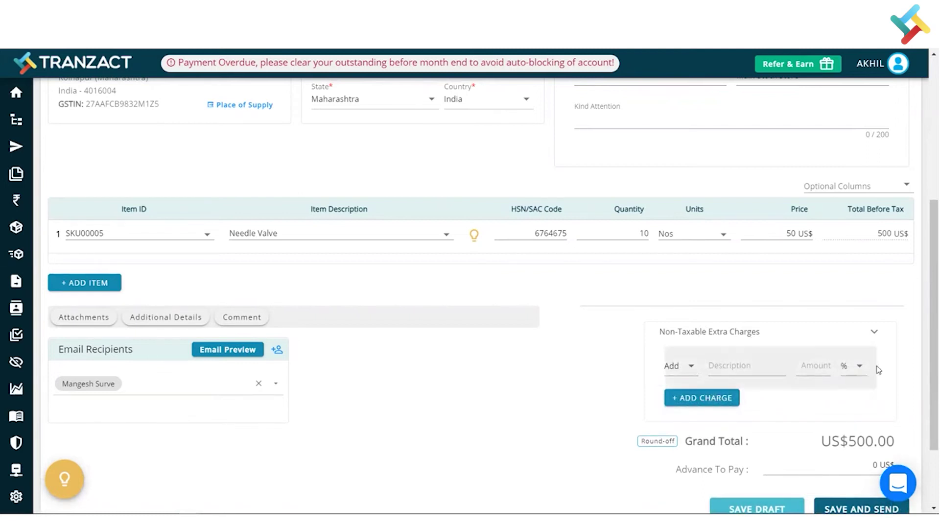
{"action": "left_click", "coordinate": [855, 369]}
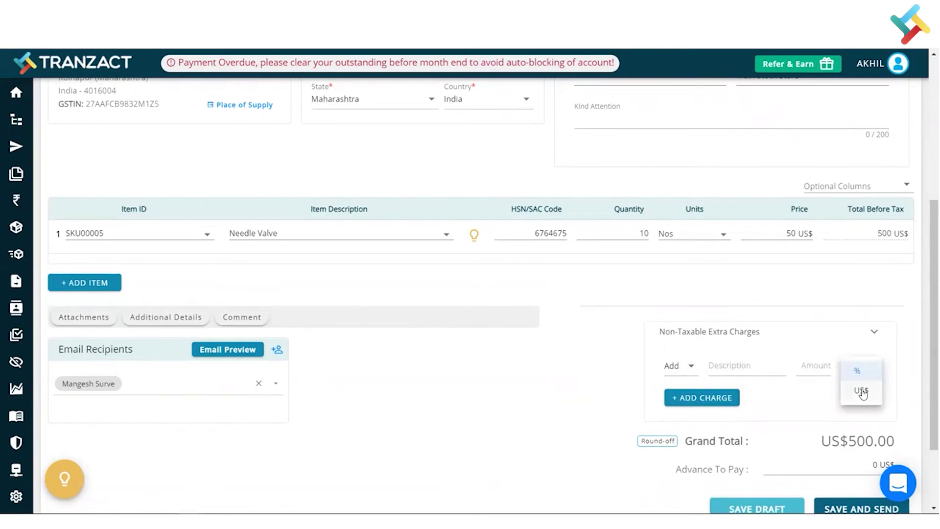
{"action": "left_click", "coordinate": [856, 369]}
{"action": "left_click", "coordinate": [741, 360]}
{"action": "type", "text": "Freight Charge"}
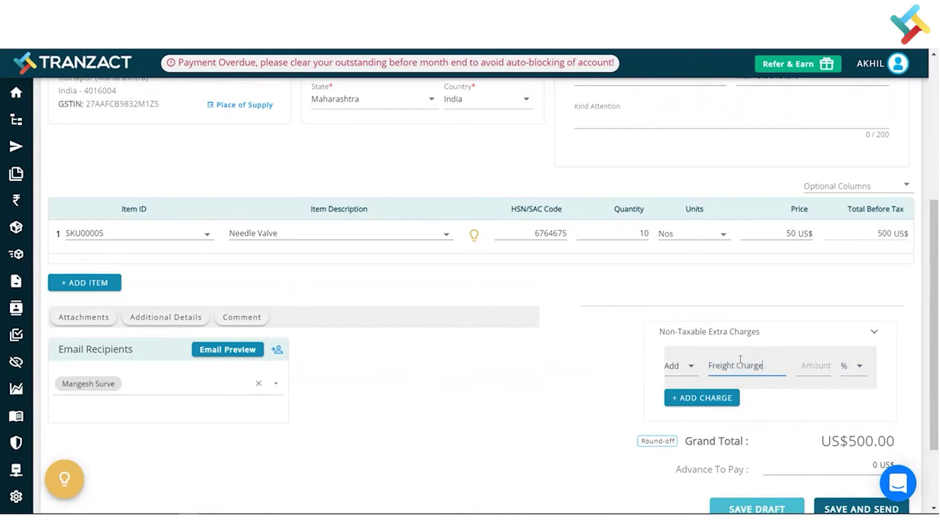
{"action": "left_click", "coordinate": [812, 364]}
{"action": "type", "text": "120"}
{"action": "left_click", "coordinate": [858, 368]}
{"action": "left_click", "coordinate": [856, 392]}
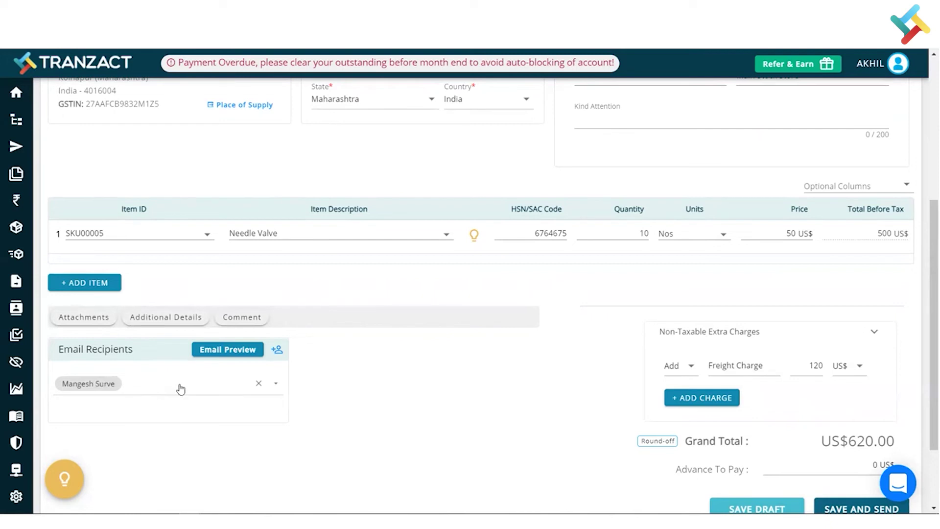
- Show the additional email users field, save and send the purchase order with approval, and dismiss the WhatsApp sharing prompt
{"action": "left_click", "coordinate": [277, 351]}
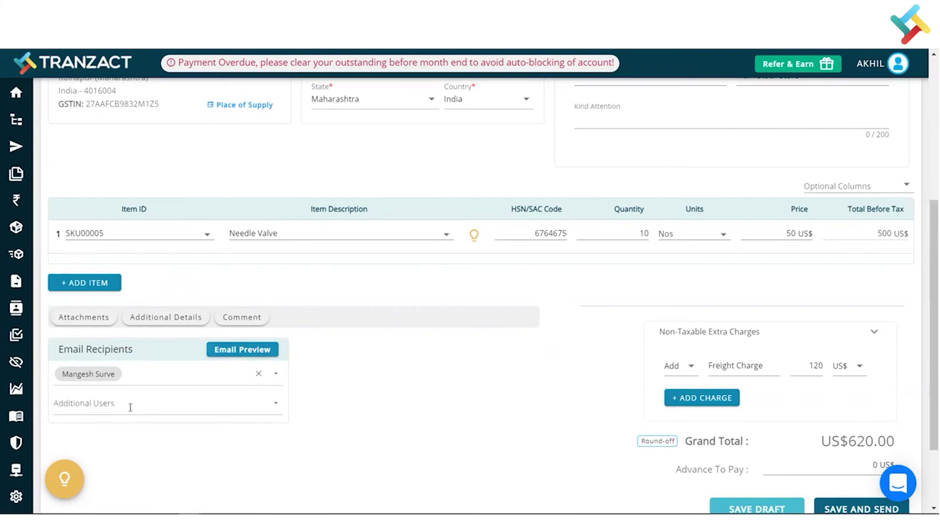
{"action": "scroll", "coordinate": [508, 374], "scroll_direction": "down", "scroll_amount": 3}
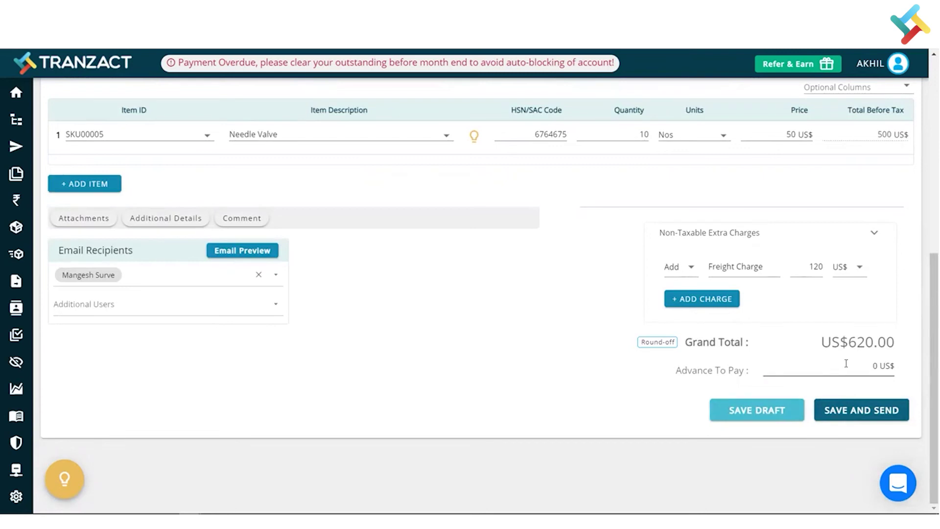
{"action": "left_click", "coordinate": [858, 413]}
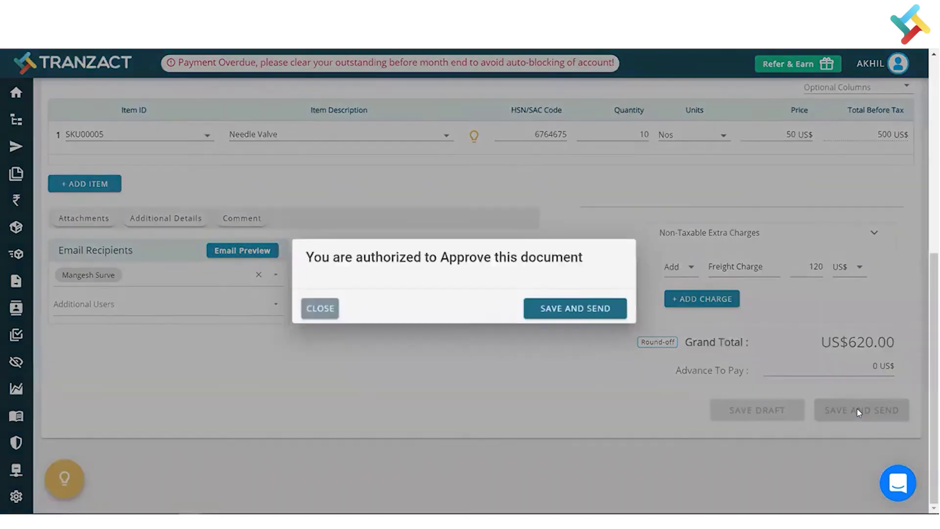
{"action": "left_click", "coordinate": [578, 309]}
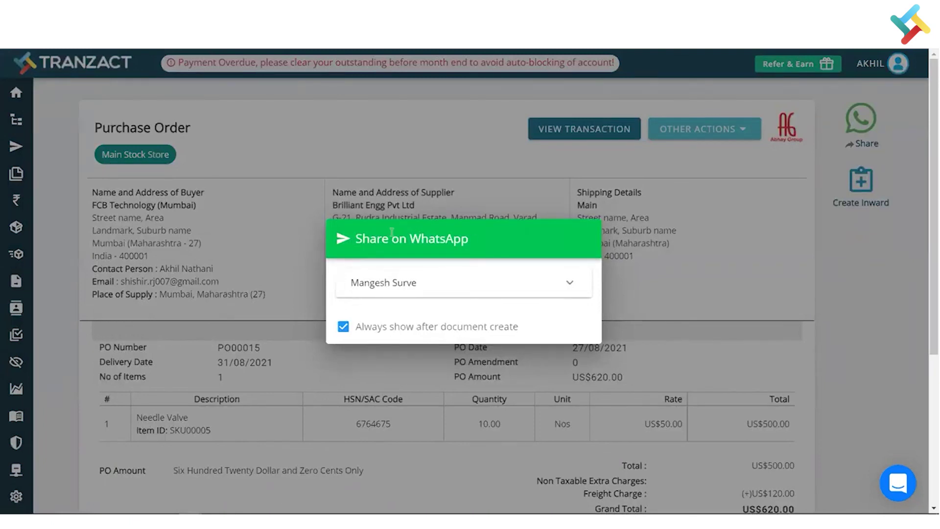
{"action": "left_click", "coordinate": [685, 288]}
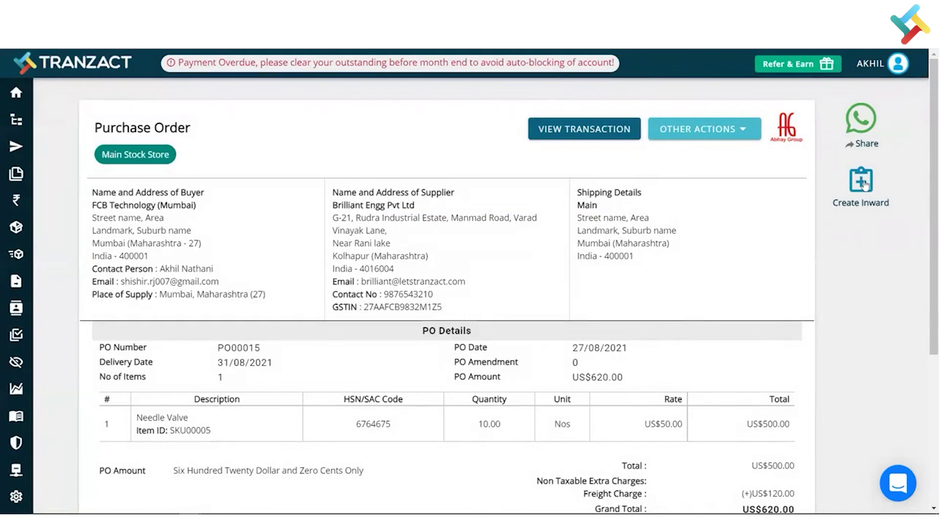